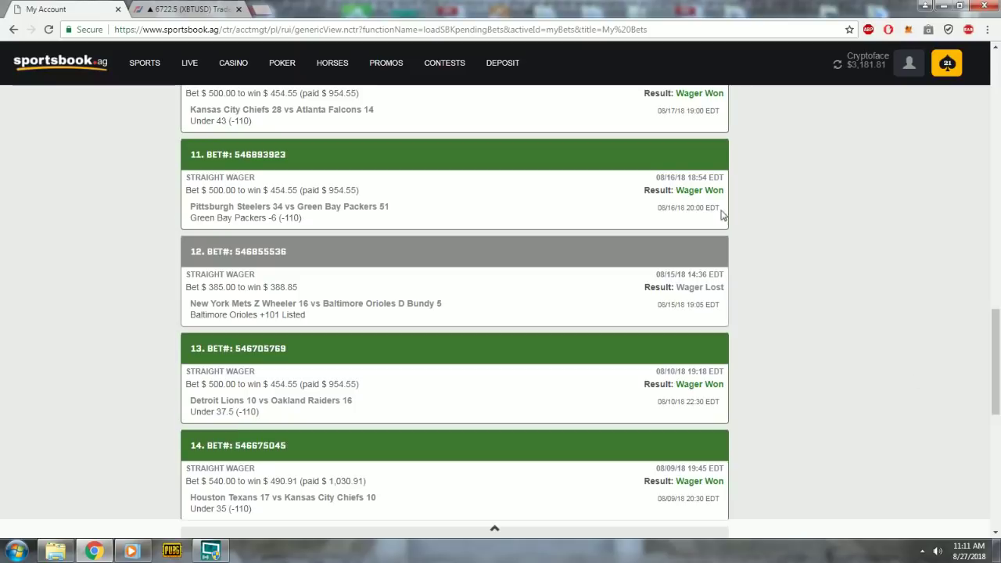
Step: Switch to the BitMEX XBTUSD trading page showing the open 80,000-contract long
{"action": "left_click", "coordinate": [205, 11]}
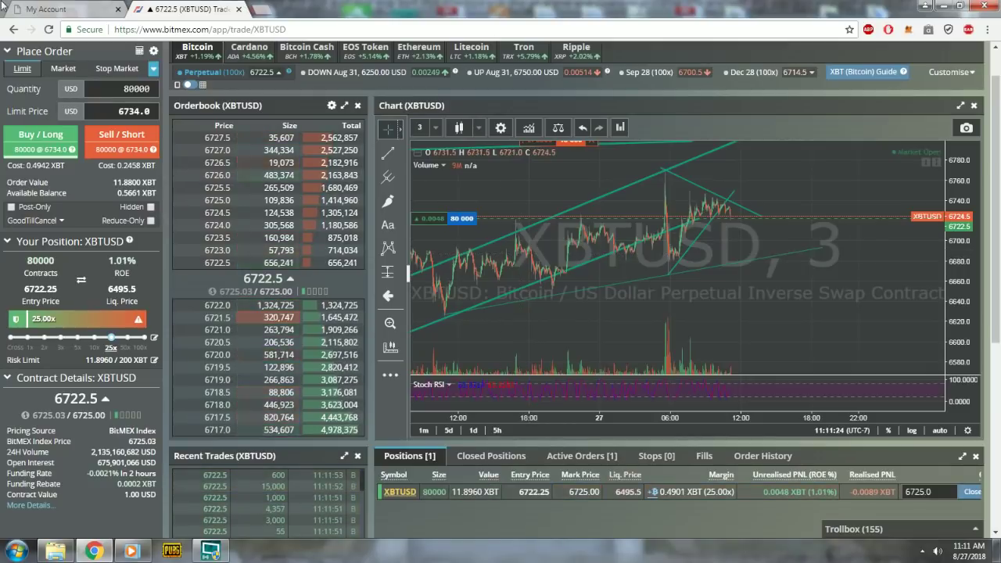
Step: Return to the Sportsbook.ag My Account bet history using Ctrl+Tab
{"action": "key", "text": "ctrl+Tab"}
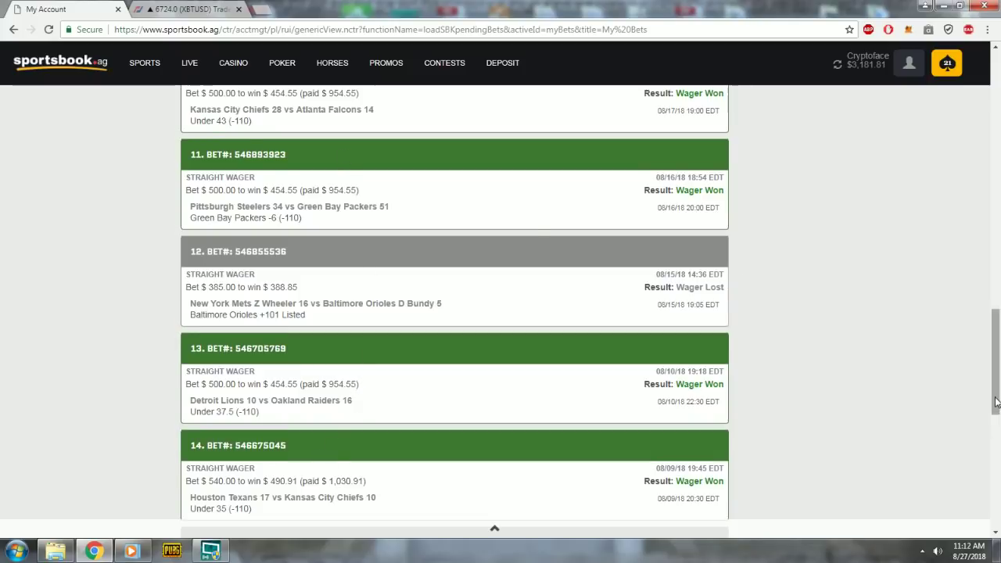
{"action": "left_click_drag", "start_coordinate": [995, 361], "coordinate": [995, 301]}
{"action": "scroll", "coordinate": [454, 313], "scroll_direction": "up", "scroll_amount": 2}
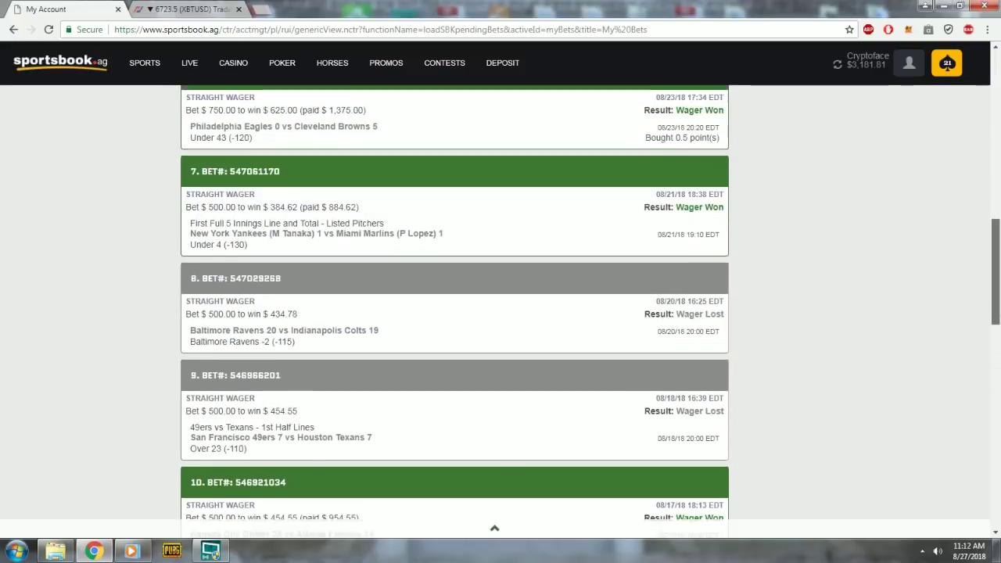
{"action": "scroll", "coordinate": [453, 313], "scroll_direction": "up", "scroll_amount": 2}
{"action": "scroll", "coordinate": [453, 312], "scroll_direction": "up", "scroll_amount": 1}
{"action": "scroll", "coordinate": [453, 313], "scroll_direction": "up", "scroll_amount": 1}
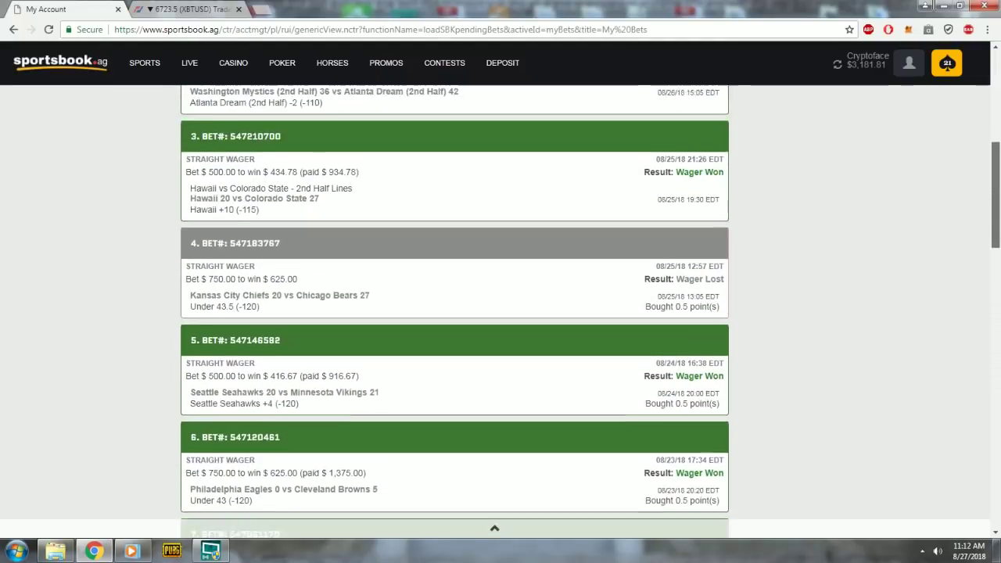
{"action": "scroll", "coordinate": [453, 313], "scroll_direction": "up", "scroll_amount": 1}
{"action": "scroll", "coordinate": [454, 312], "scroll_direction": "up", "scroll_amount": 1}
{"action": "scroll", "coordinate": [453, 312], "scroll_direction": "up", "scroll_amount": 2}
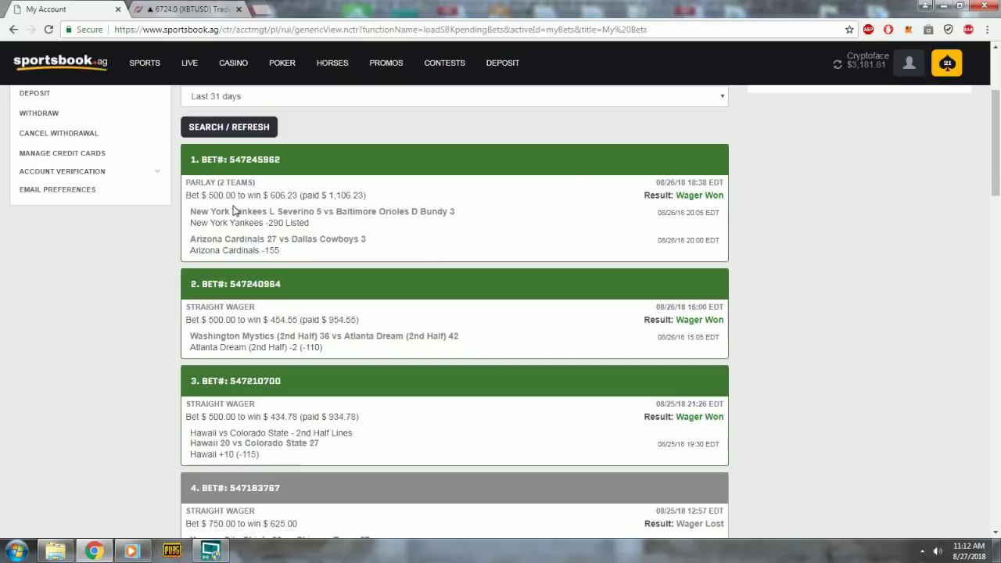
Step: Highlight and clear the first parlay's details, then check the system clock and calendar
{"action": "left_click_drag", "start_coordinate": [219, 205], "coordinate": [317, 234]}
{"action": "left_click", "coordinate": [338, 235]}
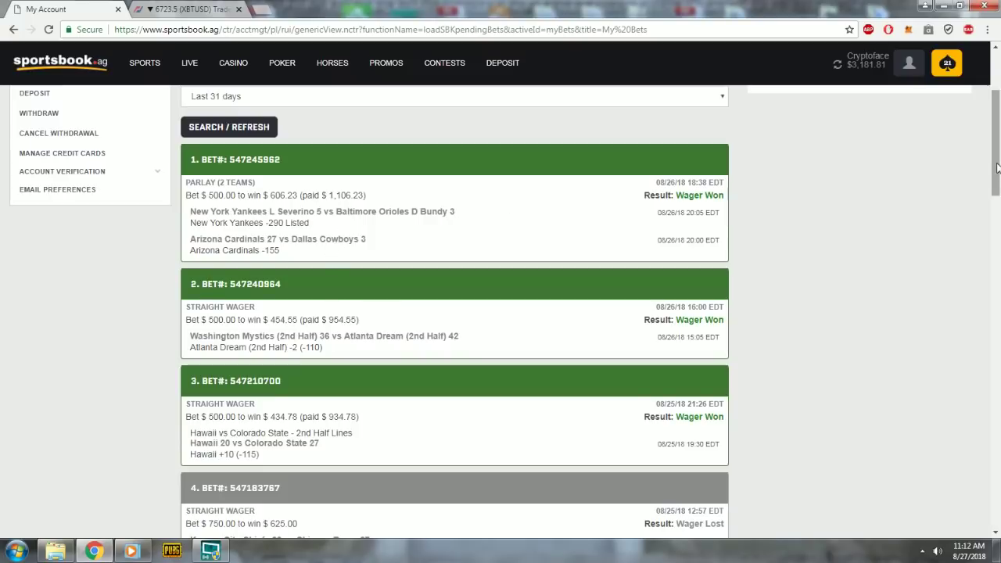
{"action": "left_click_drag", "start_coordinate": [997, 166], "coordinate": [996, 180]}
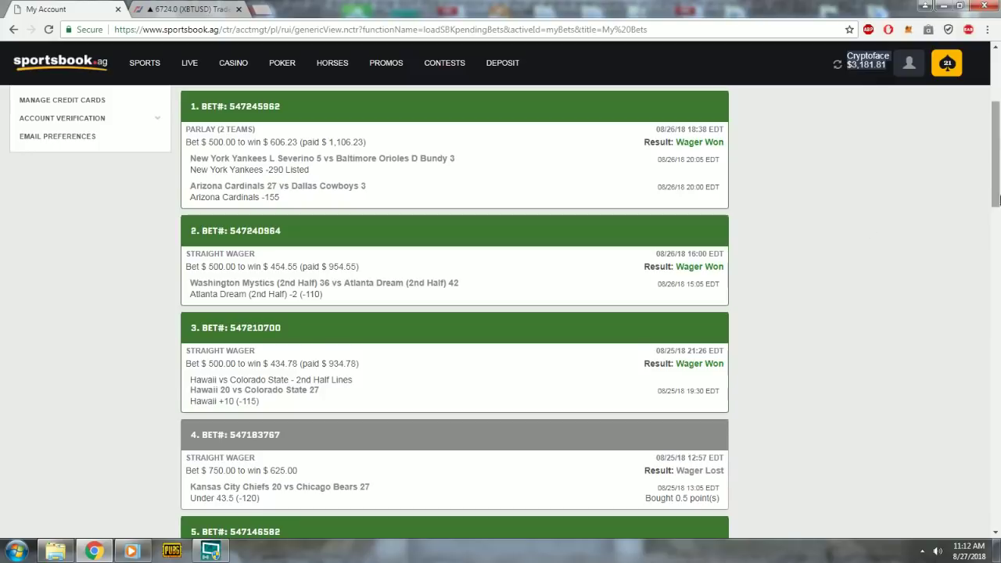
{"action": "left_click_drag", "start_coordinate": [992, 149], "coordinate": [994, 358]}
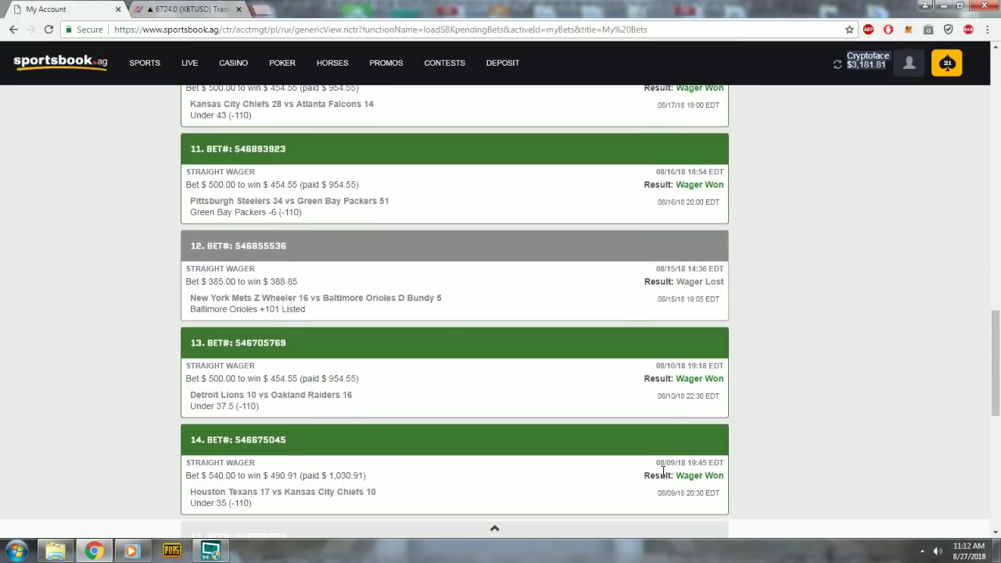
{"action": "left_click", "coordinate": [969, 552]}
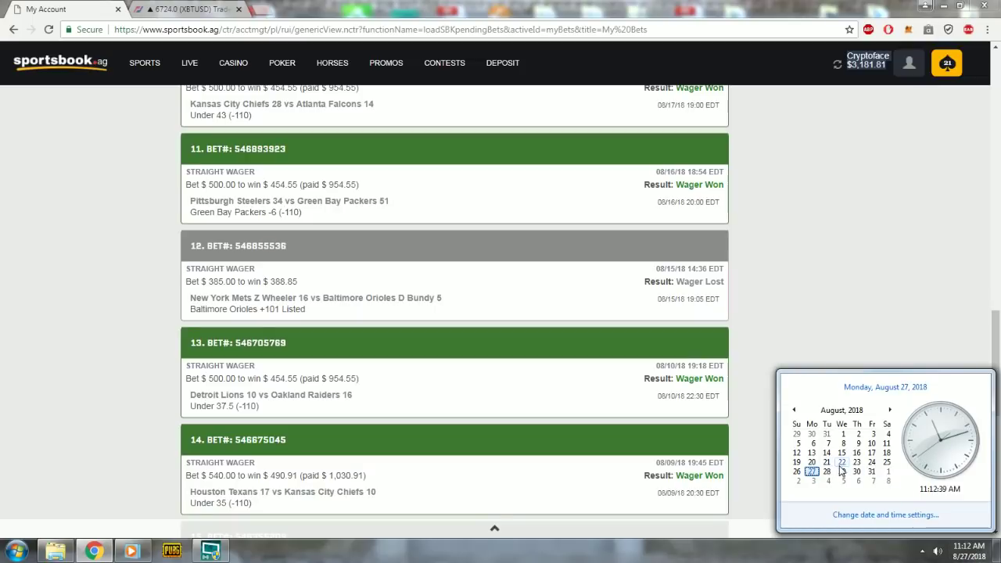
{"action": "left_click", "coordinate": [870, 326]}
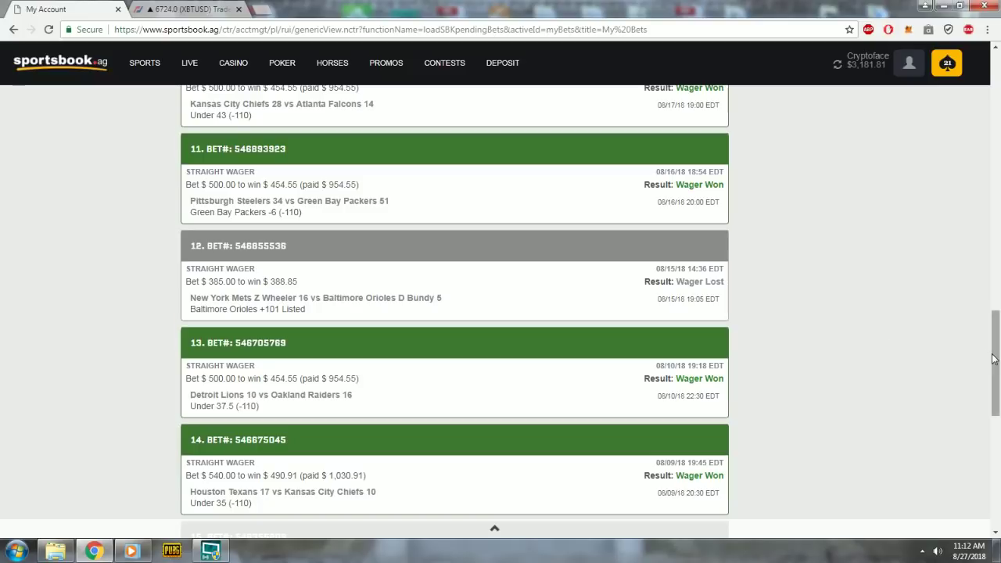
{"action": "mouse_move", "coordinate": [993, 359]}
{"action": "left_mouse_down"}
{"action": "mouse_move", "coordinate": [993, 120]}
{"action": "mouse_move", "coordinate": [992, 162]}
{"action": "left_mouse_up"}
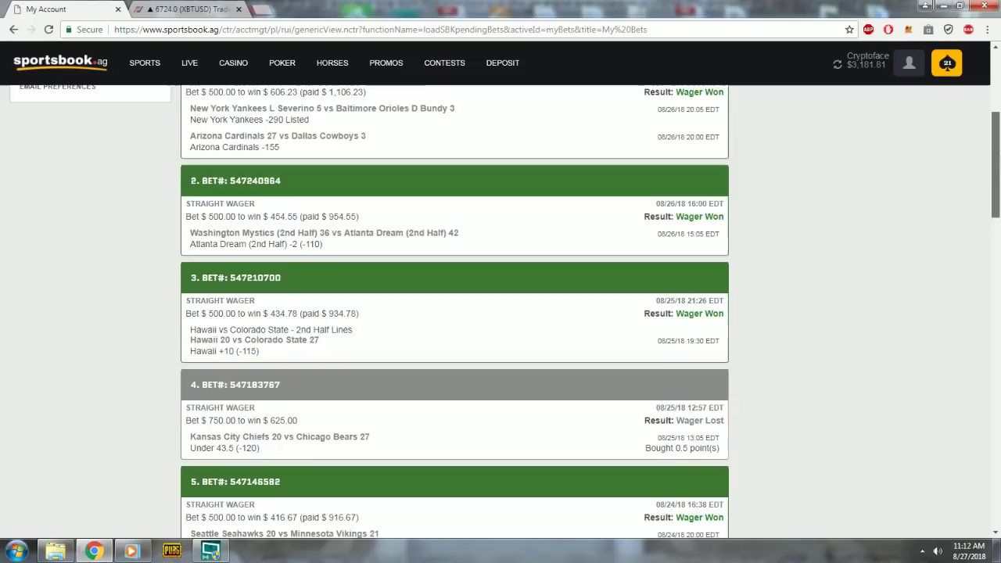
{"action": "scroll", "coordinate": [500, 313], "scroll_direction": "down", "scroll_amount": 1}
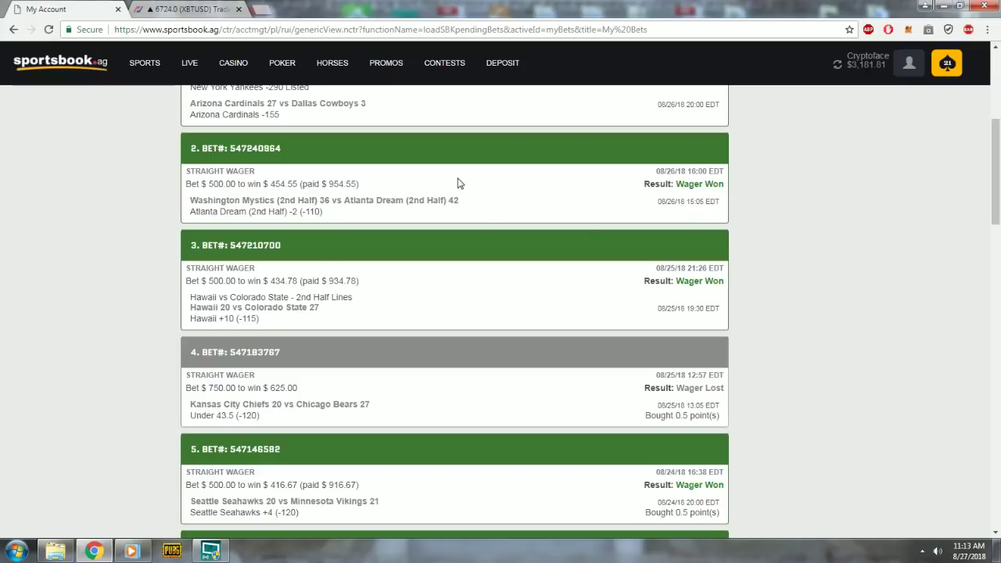
{"action": "scroll", "coordinate": [598, 251], "scroll_direction": "up", "scroll_amount": 1}
{"action": "scroll", "coordinate": [592, 263], "scroll_direction": "up", "scroll_amount": 2}
{"action": "scroll", "coordinate": [591, 268], "scroll_direction": "up", "scroll_amount": 1}
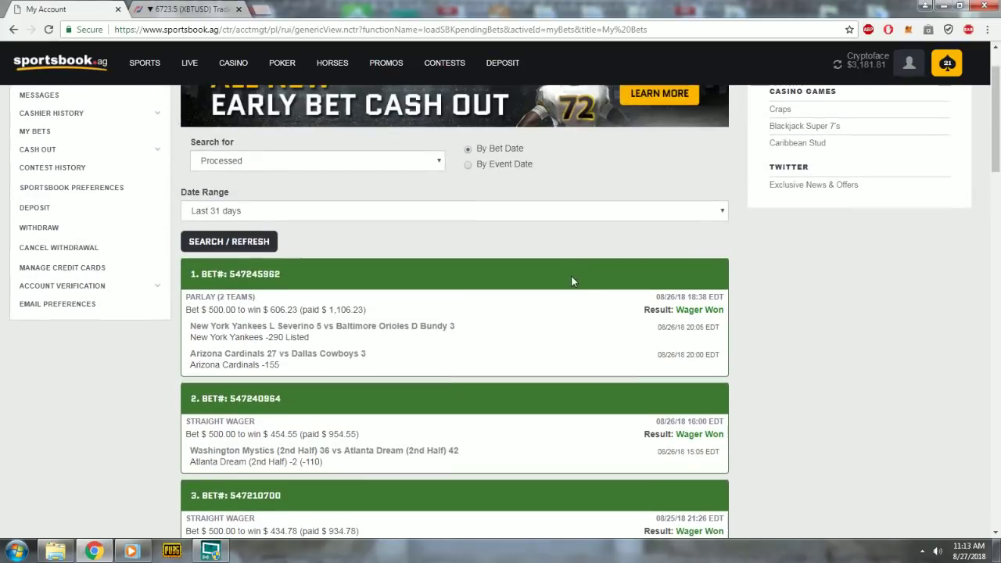
{"action": "scroll", "coordinate": [574, 281], "scroll_direction": "down", "scroll_amount": 1}
{"action": "scroll", "coordinate": [567, 281], "scroll_direction": "down", "scroll_amount": 1}
{"action": "scroll", "coordinate": [378, 357], "scroll_direction": "down", "scroll_amount": 2}
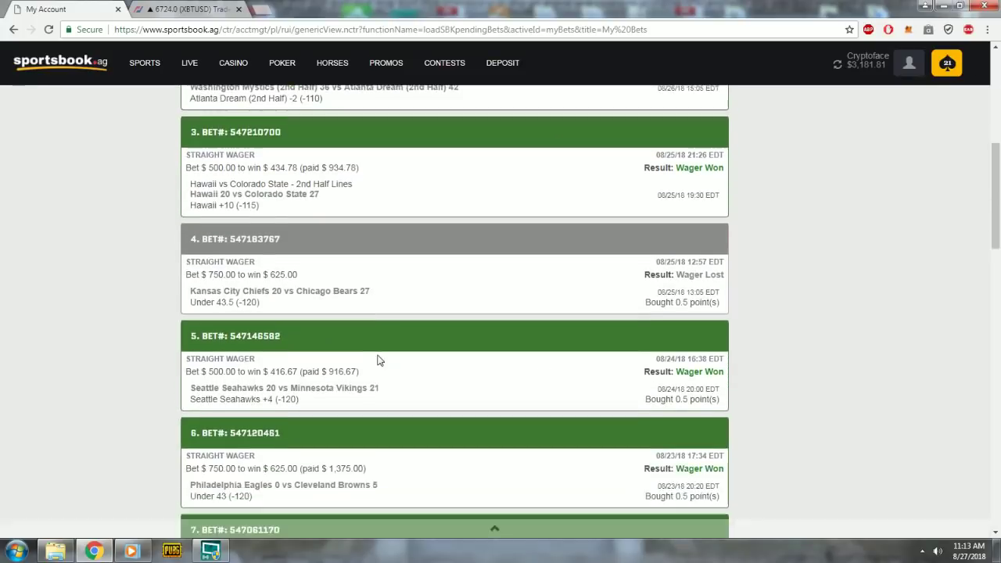
{"action": "scroll", "coordinate": [378, 355], "scroll_direction": "down", "scroll_amount": 2}
{"action": "scroll", "coordinate": [378, 356], "scroll_direction": "down", "scroll_amount": 1}
{"action": "scroll", "coordinate": [378, 356], "scroll_direction": "down", "scroll_amount": 1}
{"action": "scroll", "coordinate": [378, 355], "scroll_direction": "down", "scroll_amount": 2}
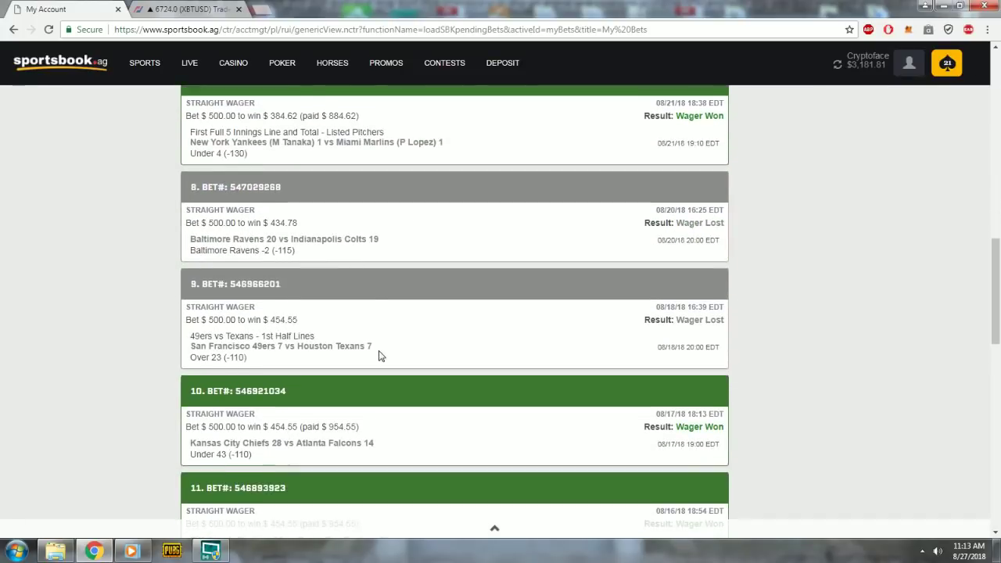
{"action": "scroll", "coordinate": [378, 355], "scroll_direction": "down", "scroll_amount": 1}
{"action": "scroll", "coordinate": [378, 356], "scroll_direction": "down", "scroll_amount": 2}
{"action": "scroll", "coordinate": [379, 355], "scroll_direction": "down", "scroll_amount": 1}
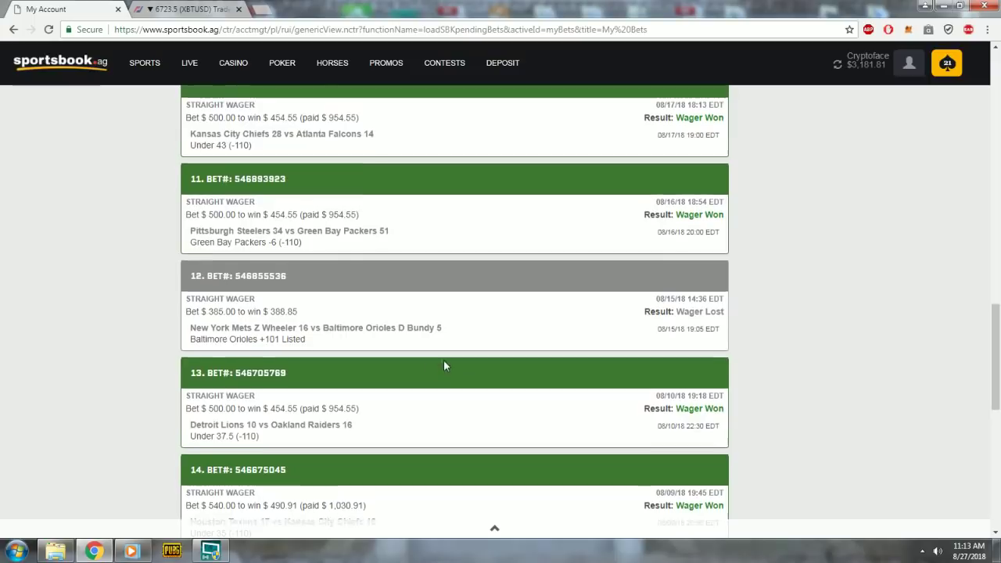
{"action": "scroll", "coordinate": [443, 364], "scroll_direction": "up", "scroll_amount": 5}
{"action": "scroll", "coordinate": [443, 365], "scroll_direction": "up", "scroll_amount": 4}
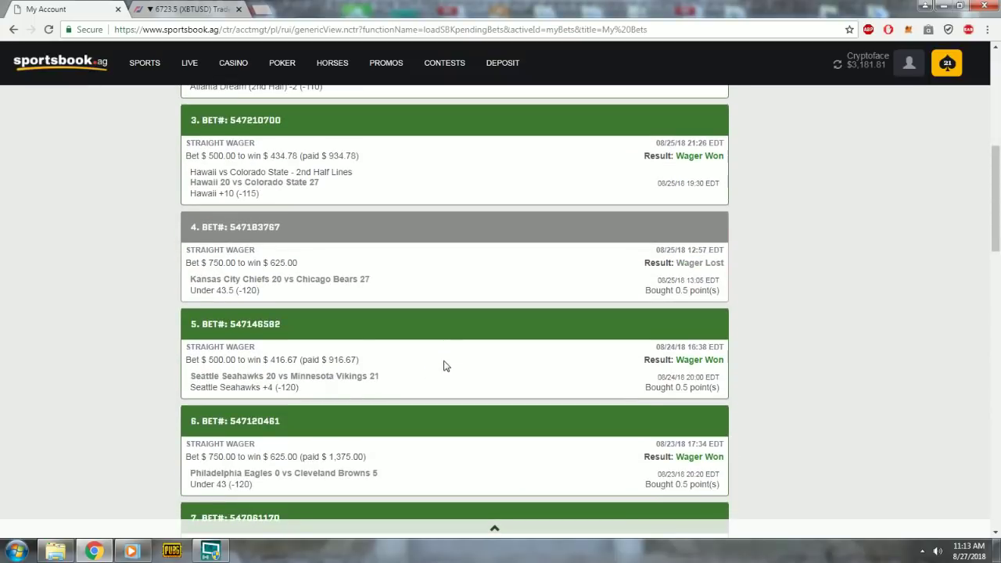
Step: Switch back to the BitMEX XBTUSD chart using Ctrl+Tab
{"action": "key", "text": "ctrl+Tab"}
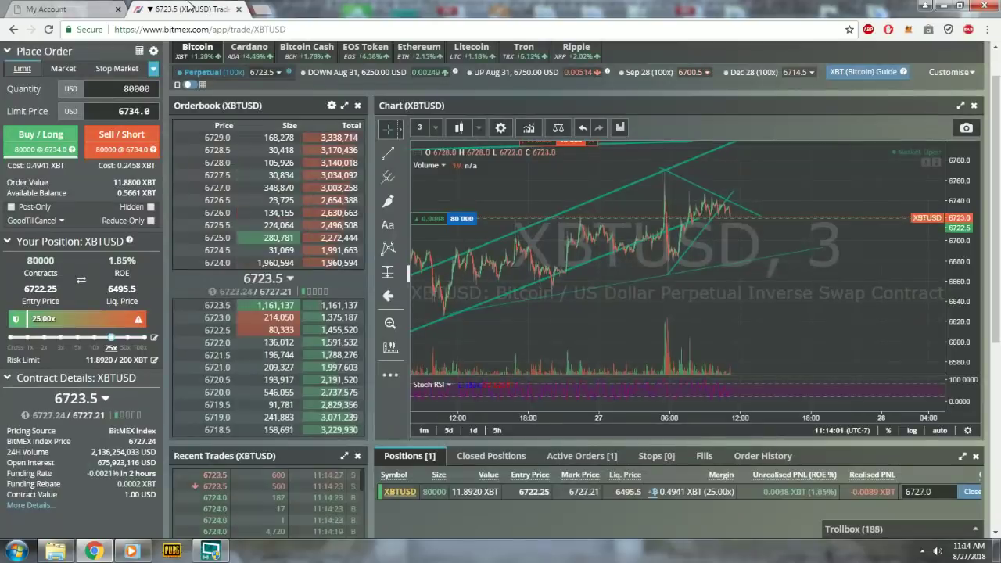
{"action": "scroll", "coordinate": [752, 333], "scroll_direction": "down", "scroll_amount": 4}
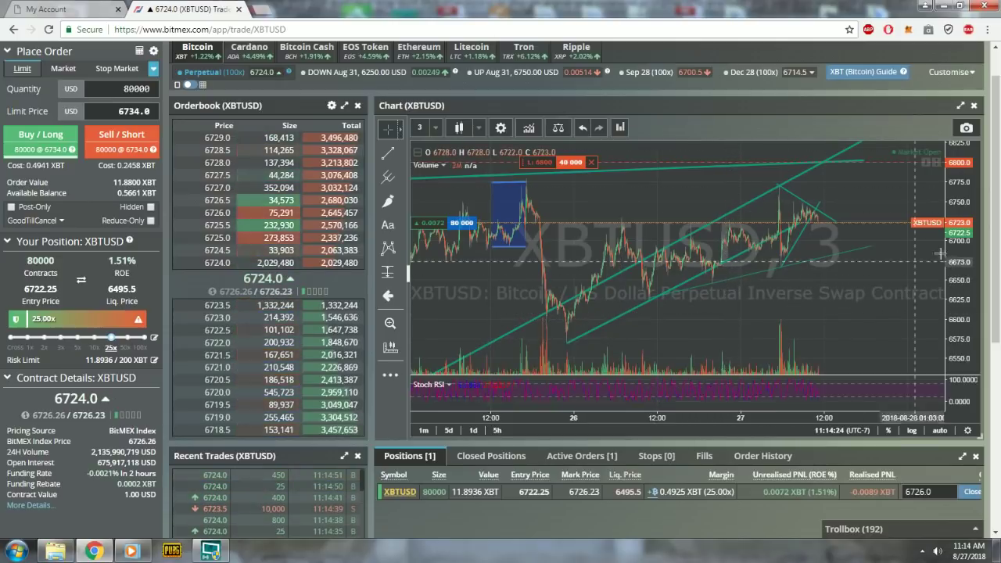
{"action": "scroll", "coordinate": [939, 253], "scroll_direction": "up", "scroll_amount": 2}
{"action": "scroll", "coordinate": [939, 253], "scroll_direction": "up", "scroll_amount": 2}
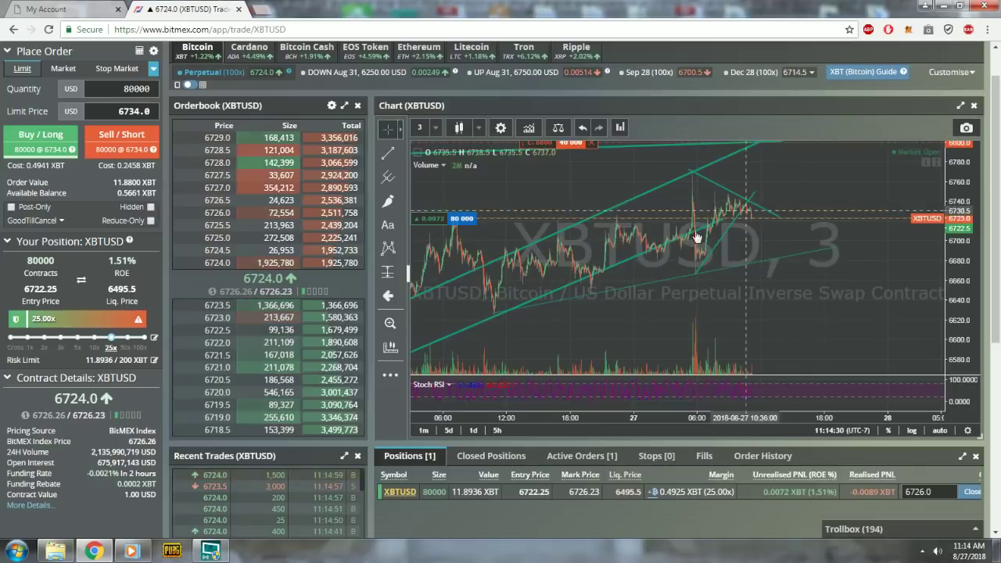
{"action": "scroll", "coordinate": [703, 219], "scroll_direction": "up", "scroll_amount": 3}
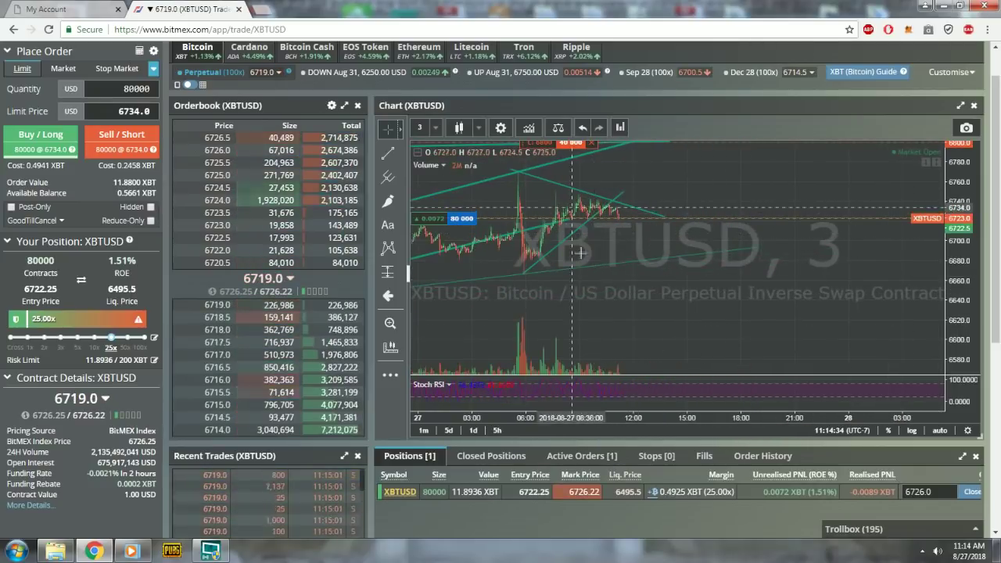
Step: Add Bollinger Bands to the XBTUSD price chart
{"action": "left_click", "coordinate": [528, 128]}
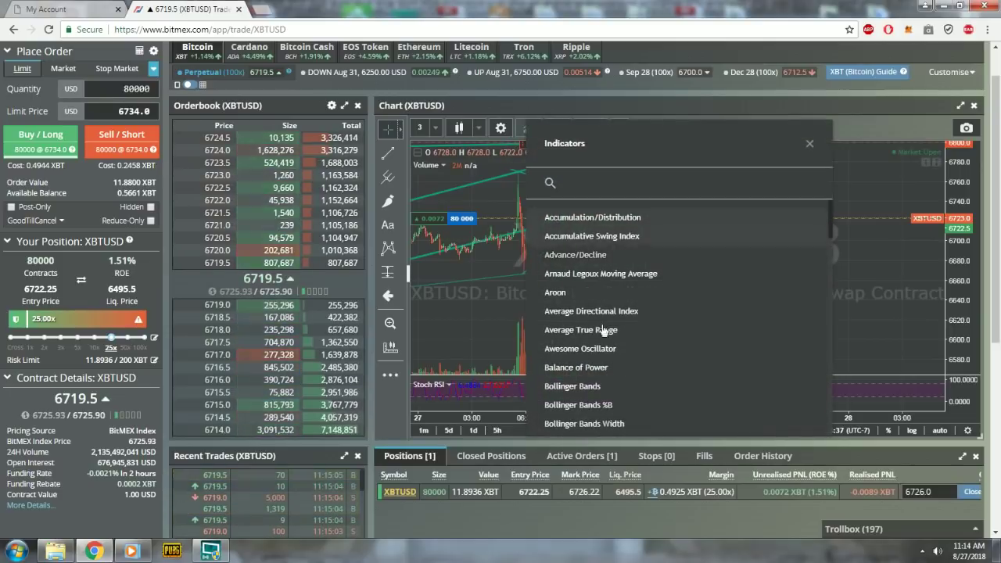
{"action": "left_click", "coordinate": [572, 386]}
{"action": "left_click", "coordinate": [835, 292]}
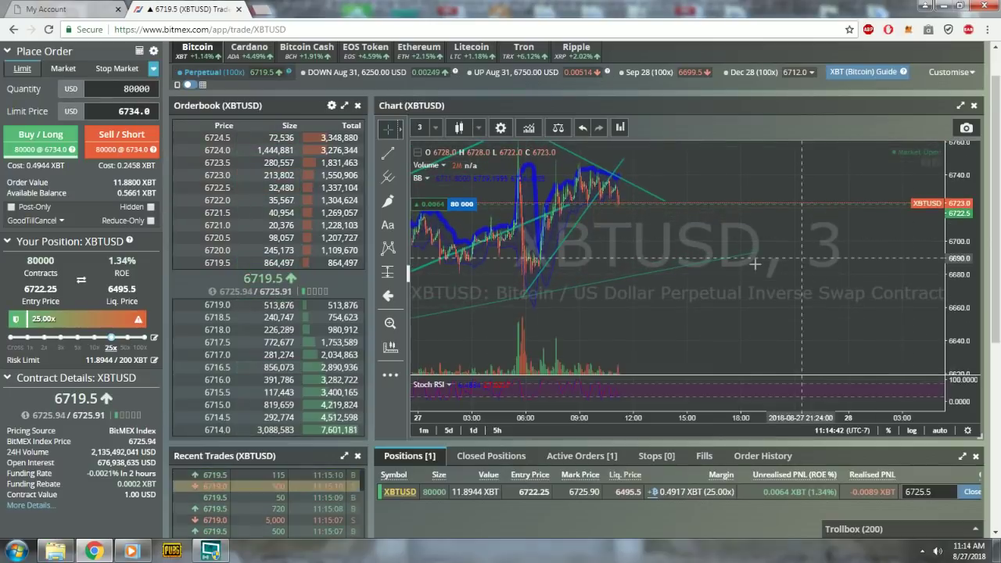
Step: Pan the XBTUSD chart back to earlier candles, then return to the Sportsbook.ag bet history
{"action": "mouse_move", "coordinate": [621, 263]}
{"action": "left_mouse_down"}
{"action": "mouse_move", "coordinate": [727, 261]}
{"action": "mouse_move", "coordinate": [674, 279]}
{"action": "mouse_move", "coordinate": [700, 258]}
{"action": "left_mouse_up"}
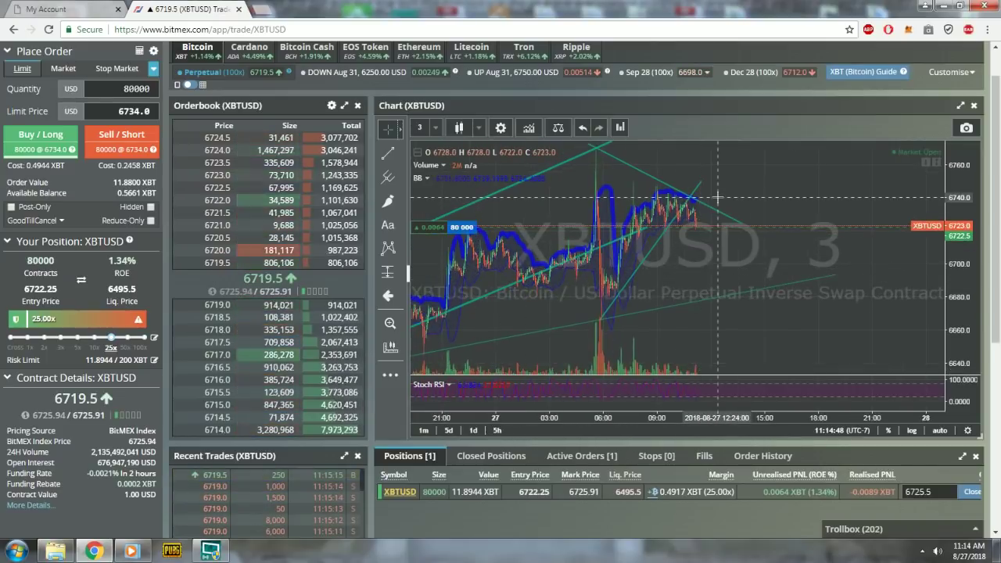
{"action": "mouse_move", "coordinate": [576, 250]}
{"action": "left_mouse_down"}
{"action": "mouse_move", "coordinate": [768, 210]}
{"action": "mouse_move", "coordinate": [575, 313]}
{"action": "left_mouse_up"}
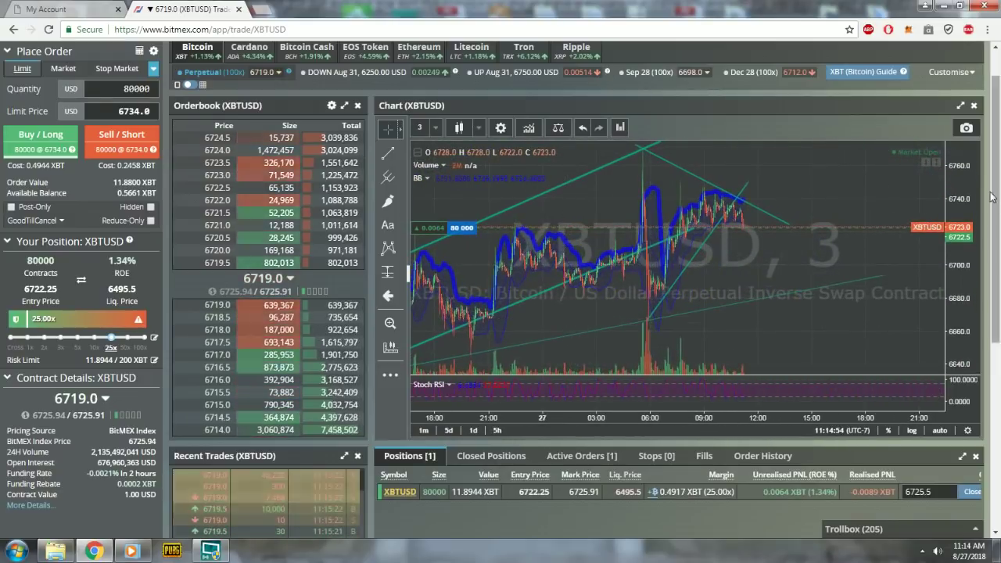
{"action": "left_click_drag", "start_coordinate": [907, 172], "coordinate": [860, 201]}
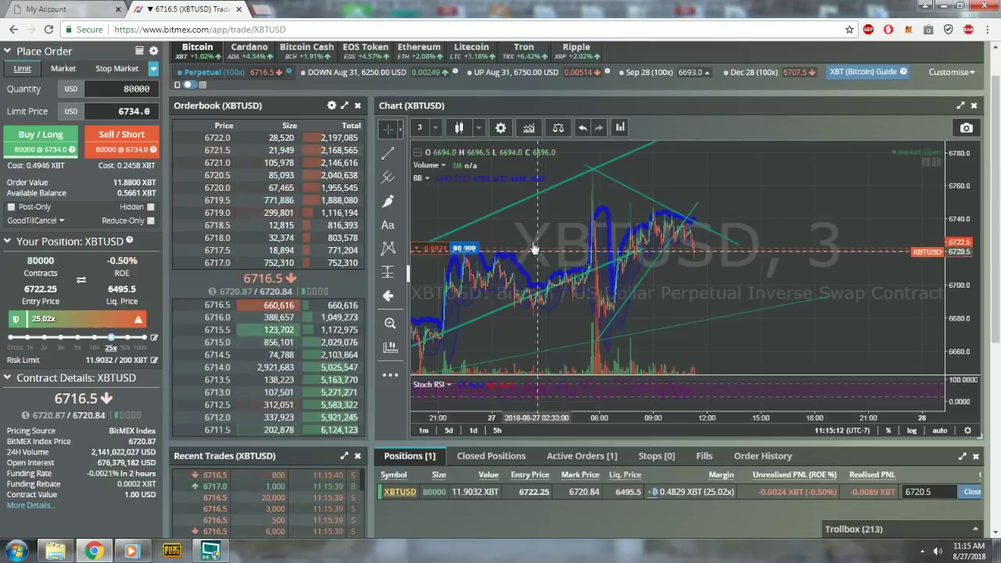
{"action": "key", "text": "ctrl+Tab"}
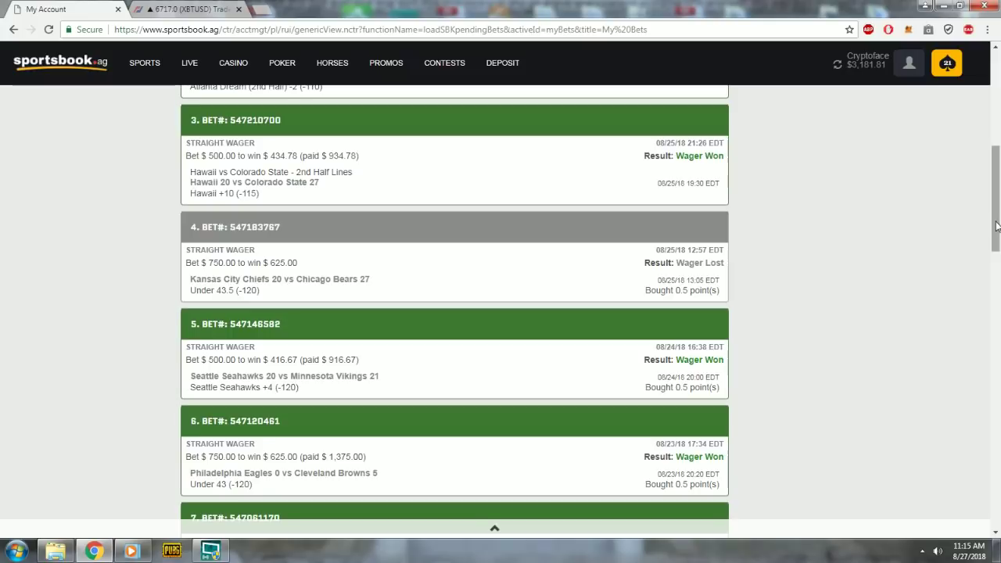
{"action": "left_click_drag", "start_coordinate": [997, 226], "coordinate": [983, 259]}
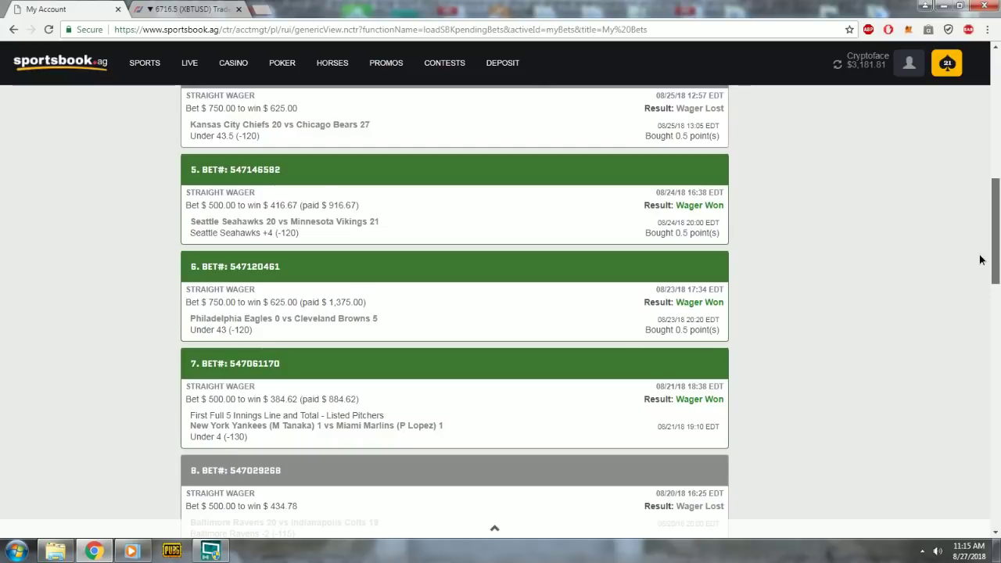
{"action": "scroll", "coordinate": [980, 260], "scroll_direction": "down", "scroll_amount": 1}
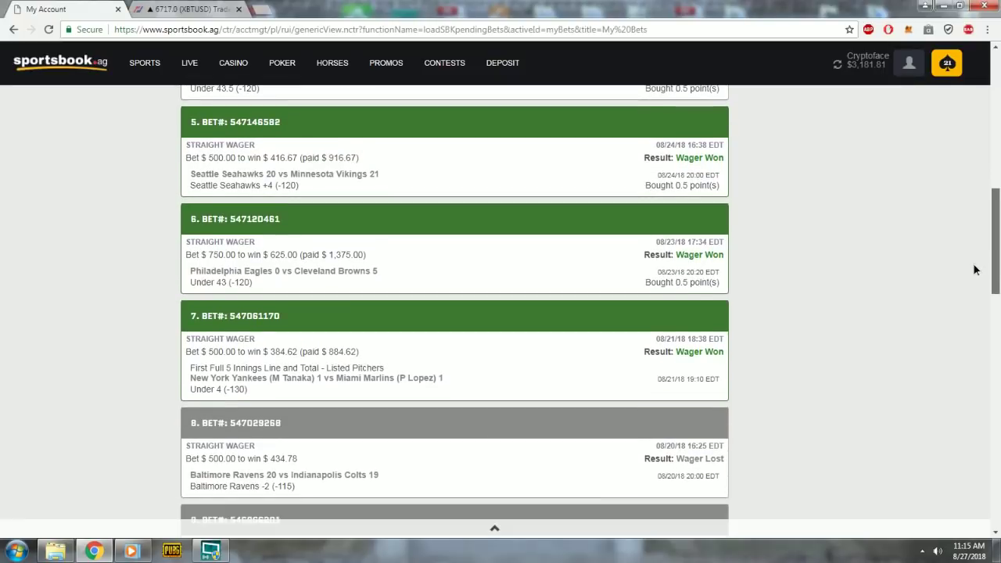
{"action": "scroll", "coordinate": [974, 269], "scroll_direction": "up", "scroll_amount": 1}
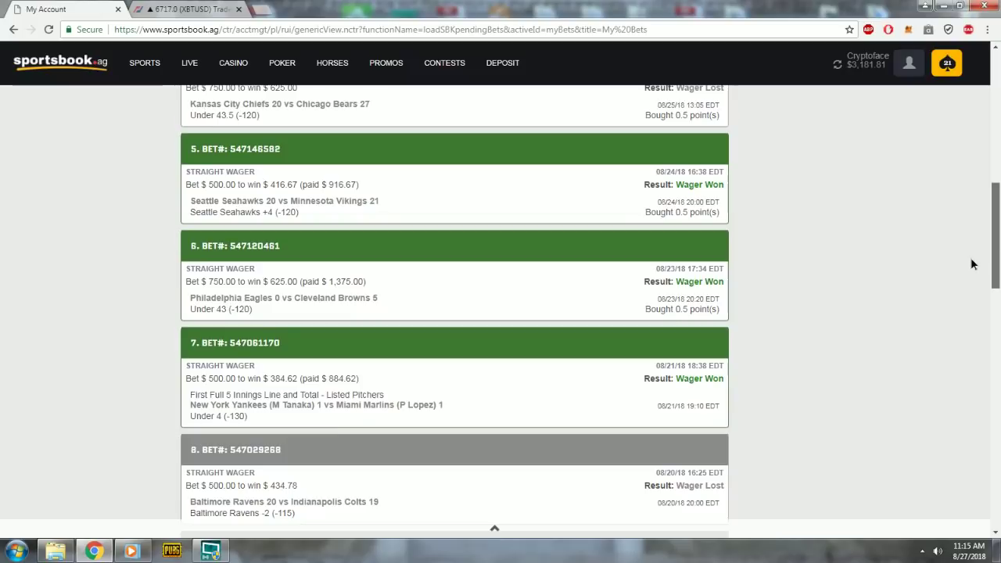
{"action": "scroll", "coordinate": [970, 261], "scroll_direction": "up", "scroll_amount": 3}
{"action": "scroll", "coordinate": [981, 204], "scroll_direction": "up", "scroll_amount": 3}
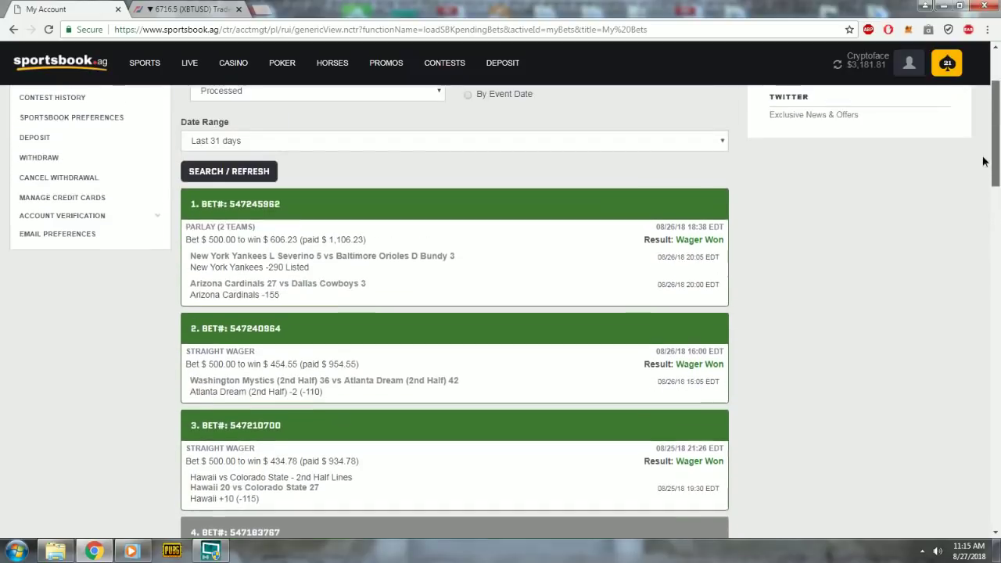
{"action": "scroll", "coordinate": [985, 155], "scroll_direction": "down", "scroll_amount": 2}
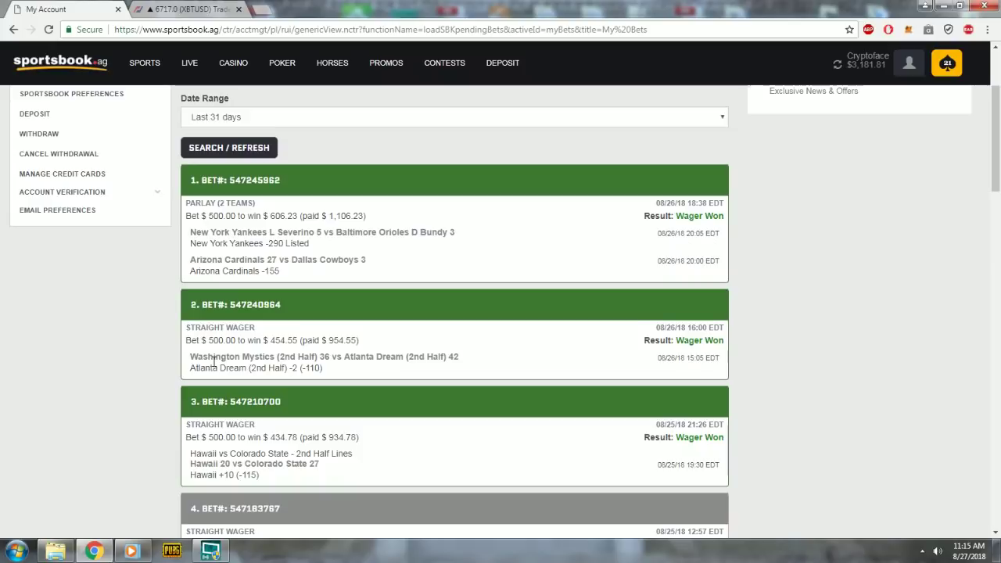
{"action": "left_click_drag", "start_coordinate": [202, 357], "coordinate": [289, 368]}
{"action": "left_click", "coordinate": [422, 373]}
{"action": "left_click_drag", "start_coordinate": [190, 233], "coordinate": [269, 232]}
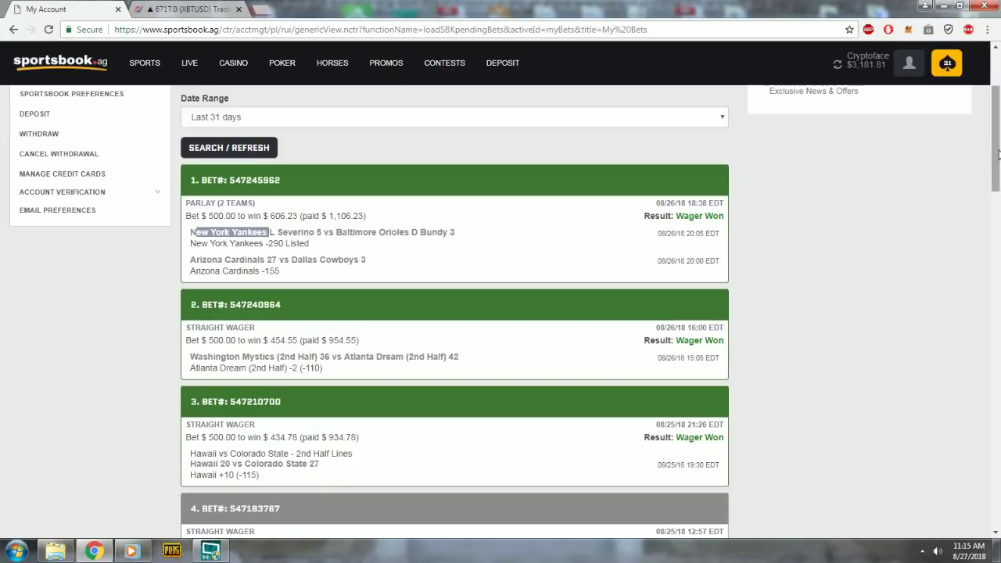
{"action": "scroll", "coordinate": [791, 234], "scroll_direction": "down", "scroll_amount": 2}
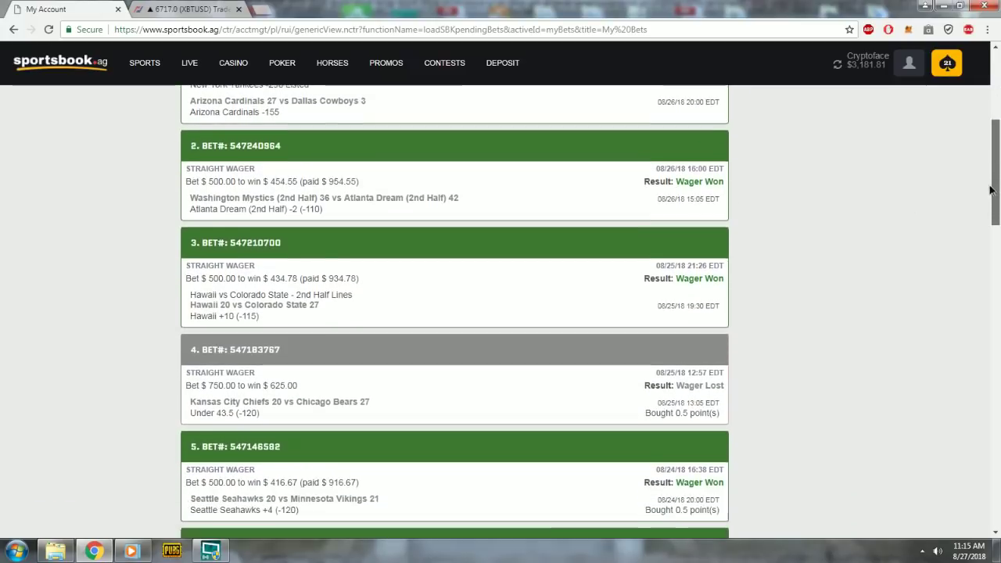
{"action": "left_click_drag", "start_coordinate": [212, 275], "coordinate": [244, 275]}
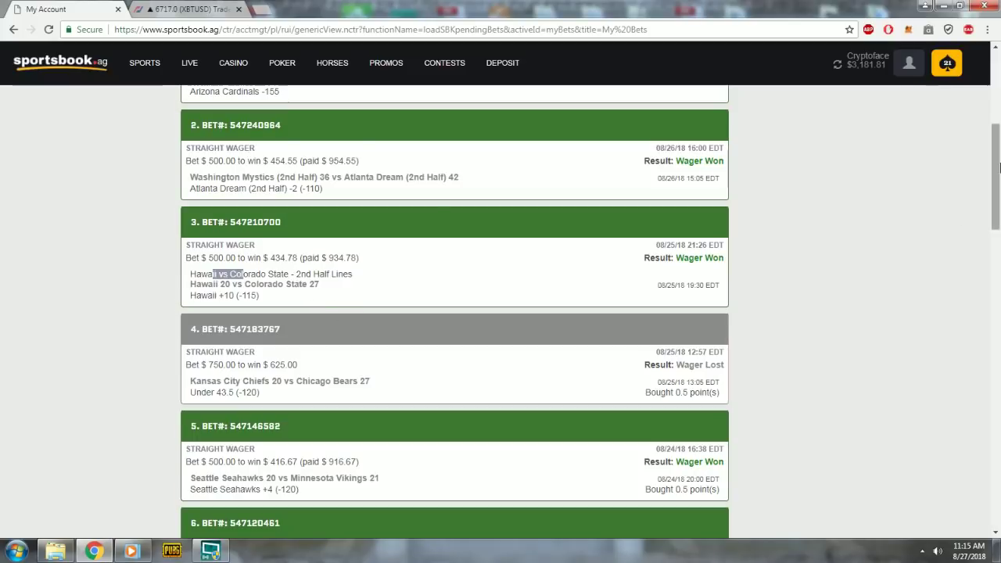
{"action": "left_click_drag", "start_coordinate": [998, 166], "coordinate": [998, 167]}
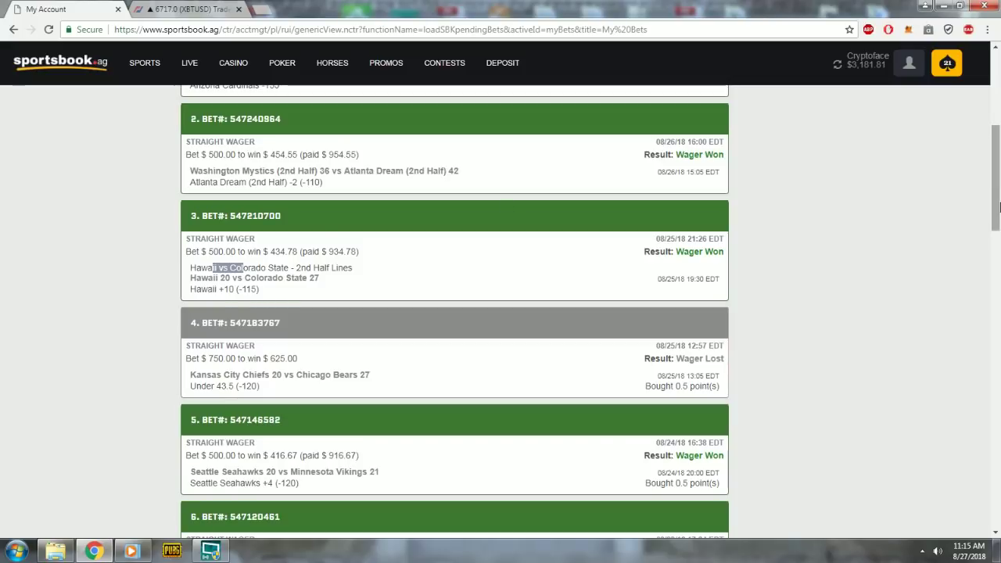
{"action": "scroll", "coordinate": [998, 205], "scroll_direction": "down", "scroll_amount": 1}
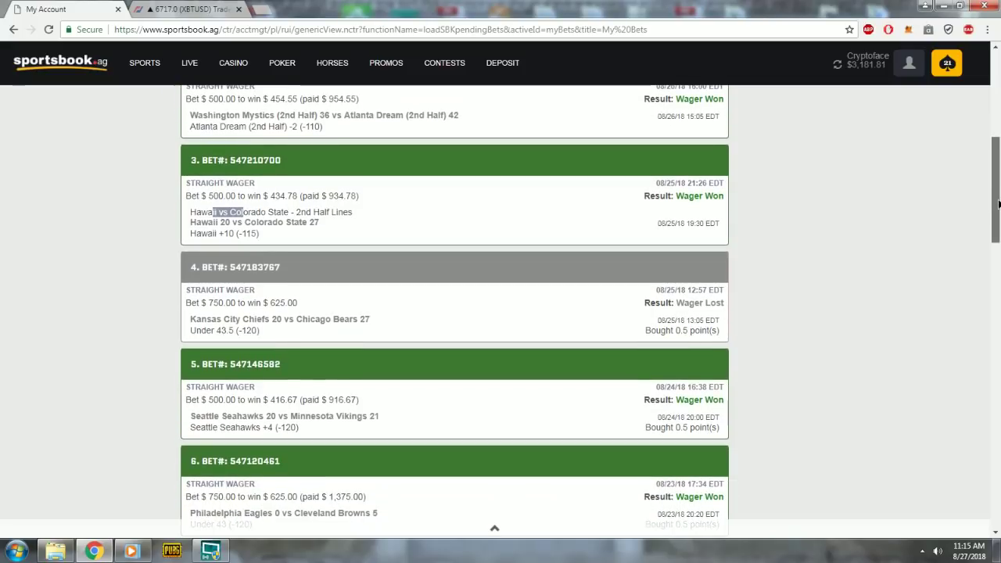
{"action": "left_click_drag", "start_coordinate": [999, 204], "coordinate": [987, 237]}
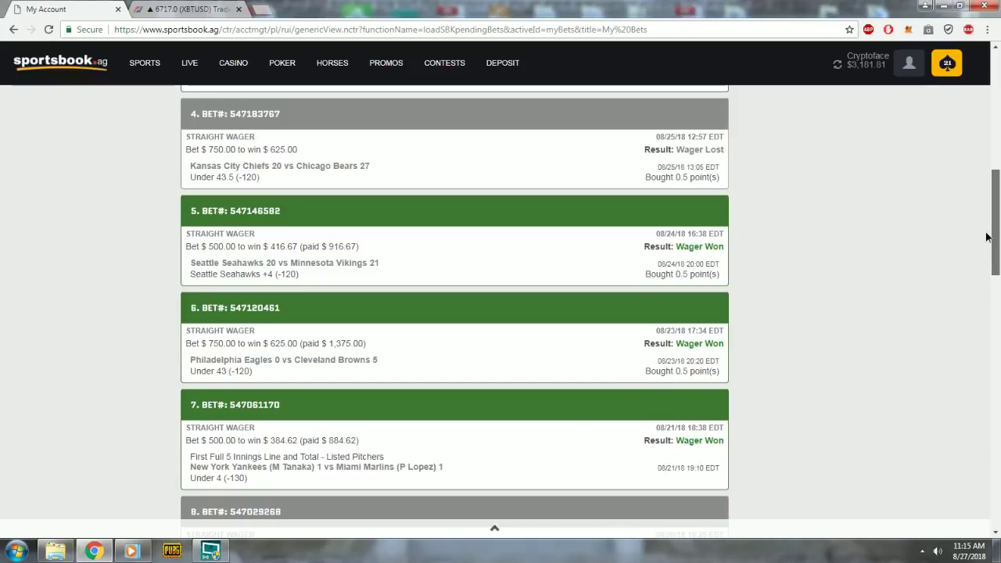
{"action": "mouse_move", "coordinate": [987, 237]}
{"action": "left_mouse_down"}
{"action": "mouse_move", "coordinate": [971, 385]}
{"action": "mouse_move", "coordinate": [993, 161]}
{"action": "left_mouse_up"}
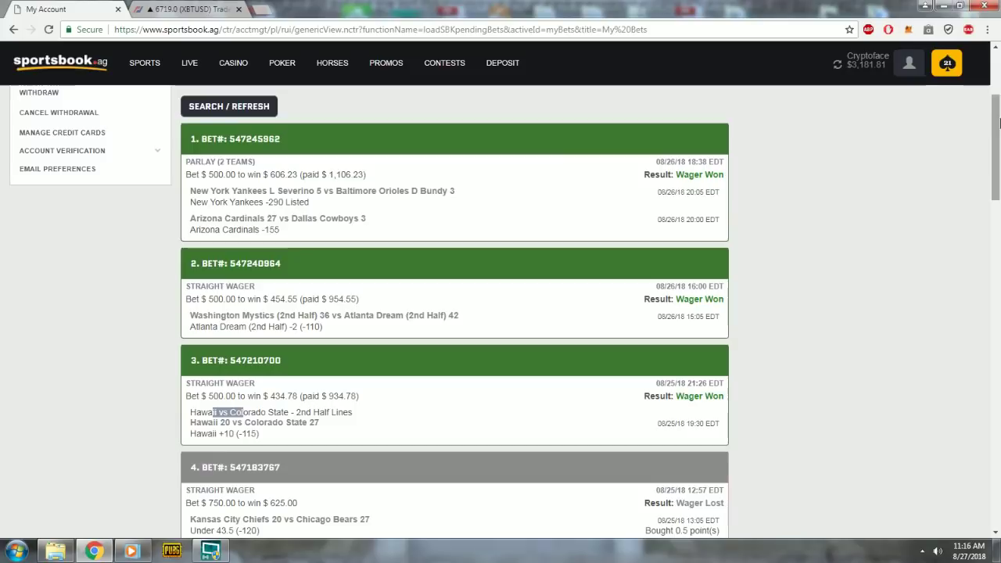
{"action": "scroll", "coordinate": [995, 163], "scroll_direction": "down", "scroll_amount": 2}
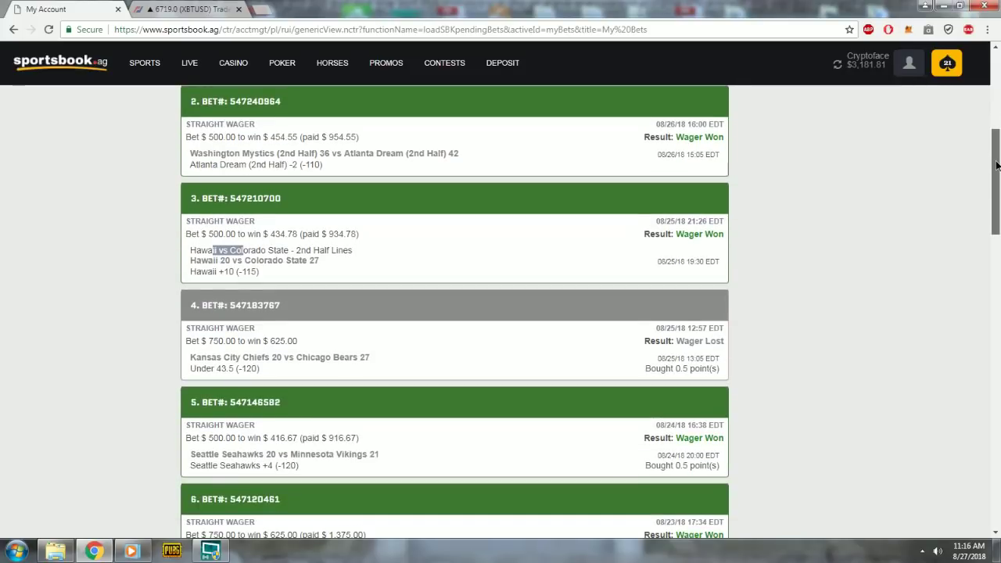
{"action": "left_click_drag", "start_coordinate": [995, 164], "coordinate": [997, 139]}
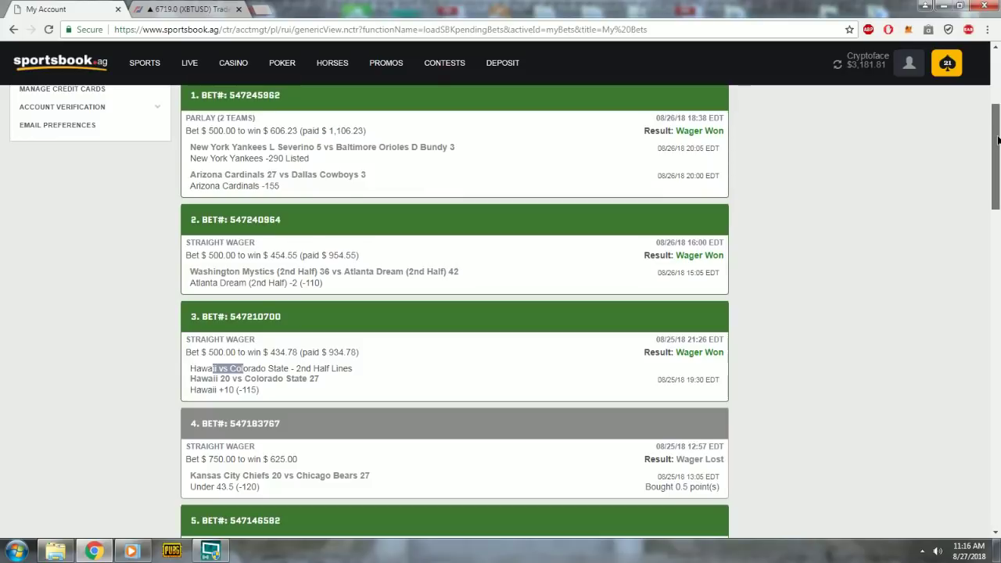
{"action": "mouse_move", "coordinate": [997, 137]}
{"action": "left_mouse_down"}
{"action": "mouse_move", "coordinate": [995, 104]}
{"action": "mouse_move", "coordinate": [997, 117]}
{"action": "left_mouse_up"}
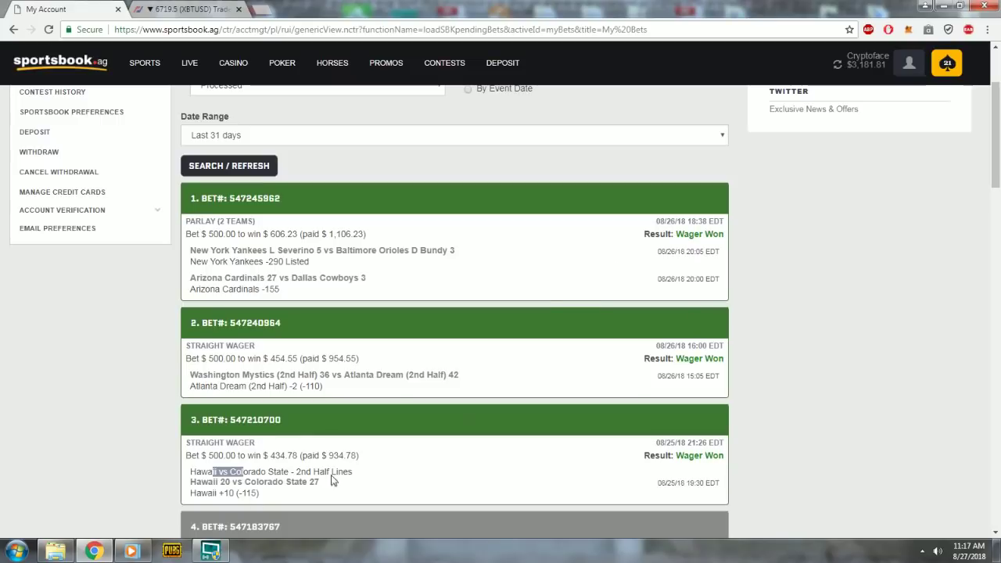
{"action": "scroll", "coordinate": [647, 379], "scroll_direction": "down", "scroll_amount": 3}
{"action": "scroll", "coordinate": [648, 380], "scroll_direction": "up", "scroll_amount": 1}
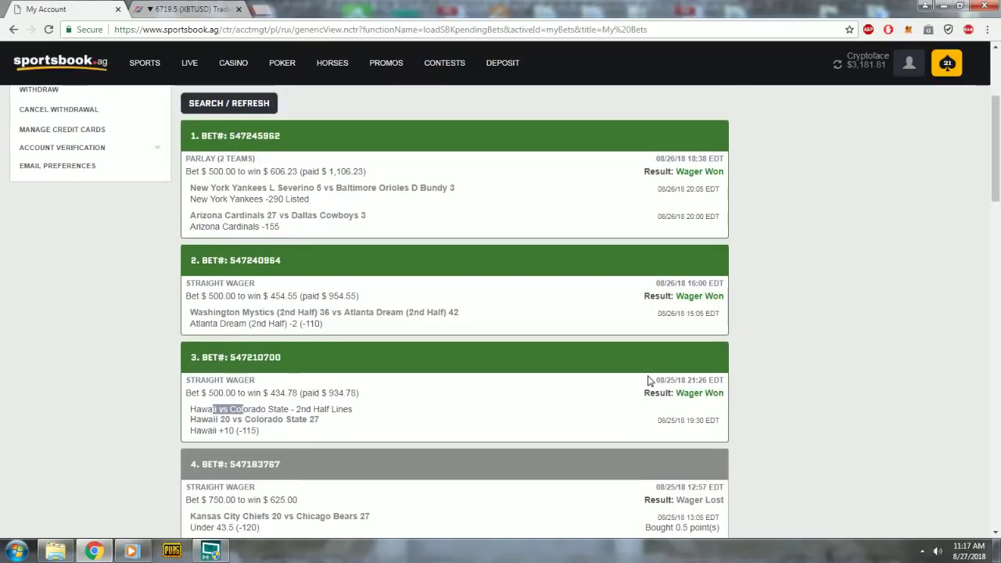
{"action": "scroll", "coordinate": [527, 359], "scroll_direction": "down", "scroll_amount": 3}
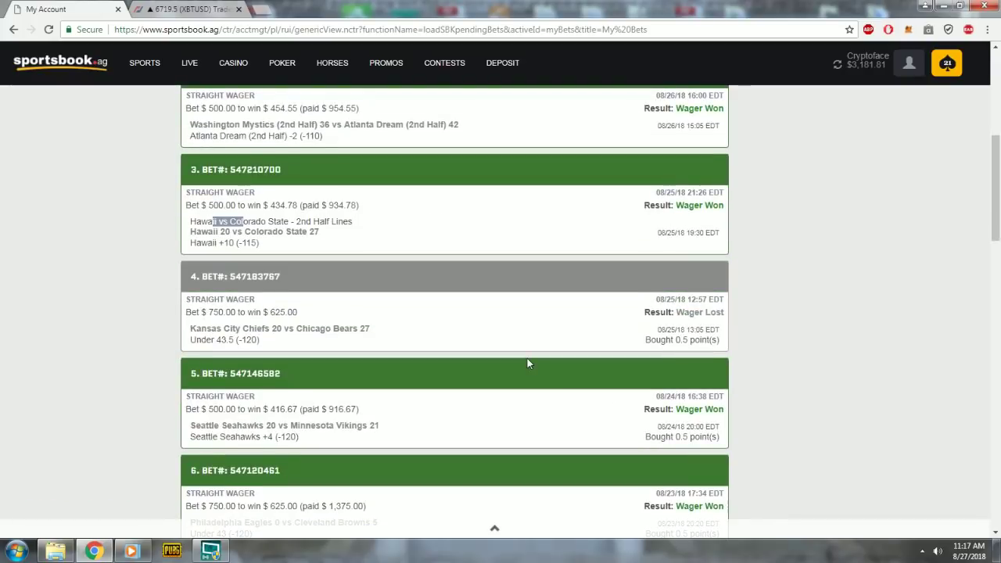
{"action": "scroll", "coordinate": [527, 359], "scroll_direction": "down", "scroll_amount": 1}
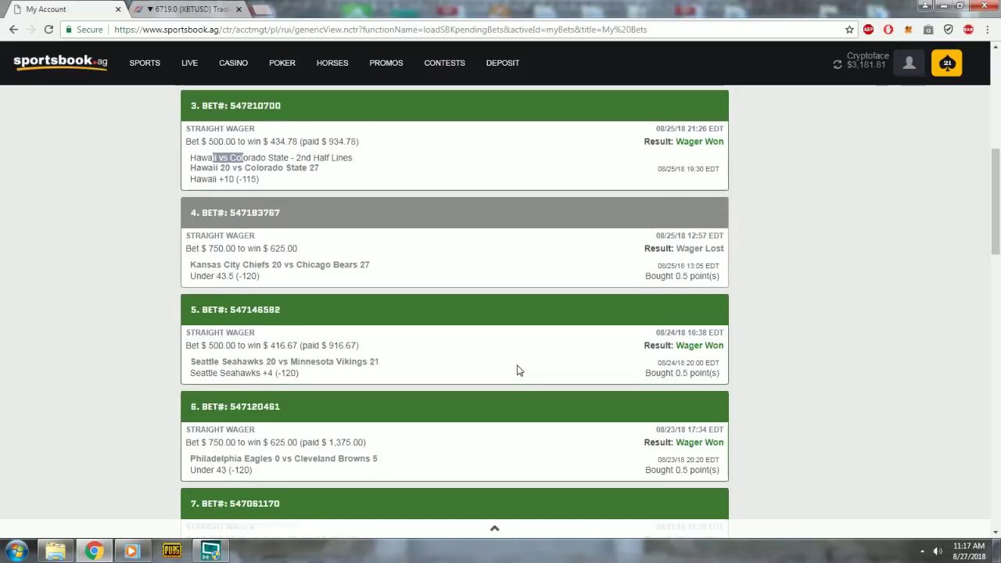
{"action": "scroll", "coordinate": [516, 370], "scroll_direction": "down", "scroll_amount": 1}
{"action": "scroll", "coordinate": [516, 370], "scroll_direction": "down", "scroll_amount": 1}
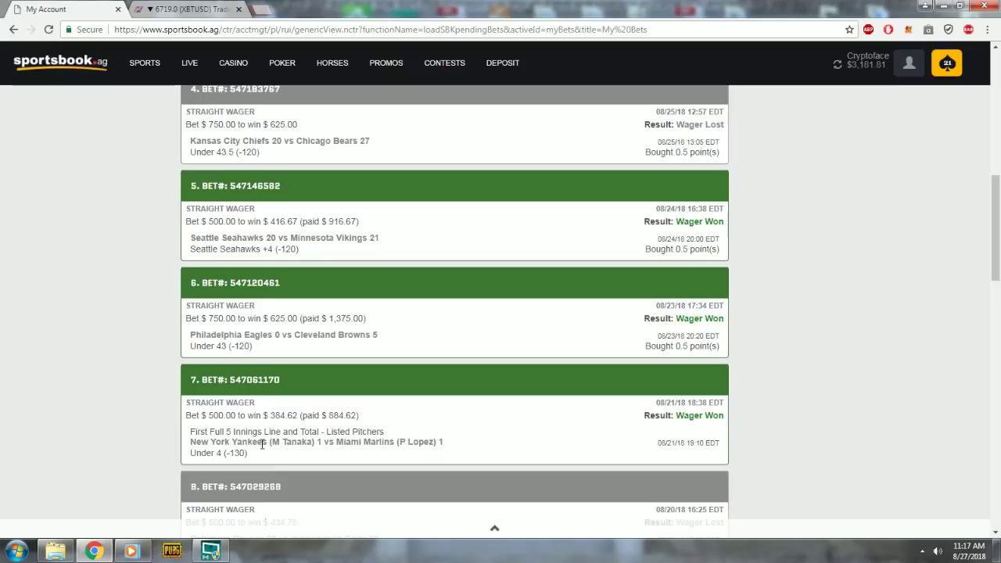
{"action": "left_click_drag", "start_coordinate": [989, 247], "coordinate": [997, 143]}
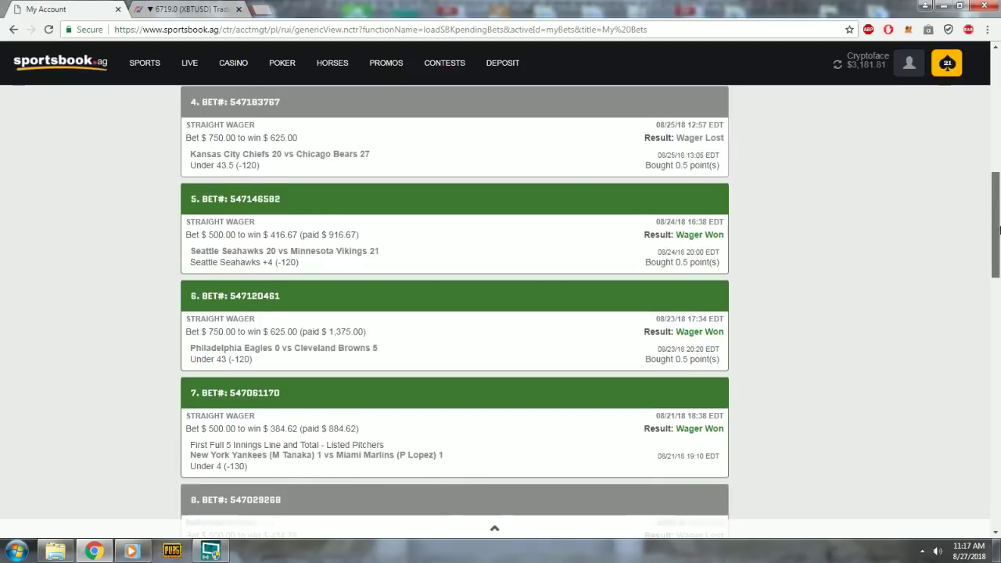
{"action": "scroll", "coordinate": [997, 143], "scroll_direction": "down", "scroll_amount": 1}
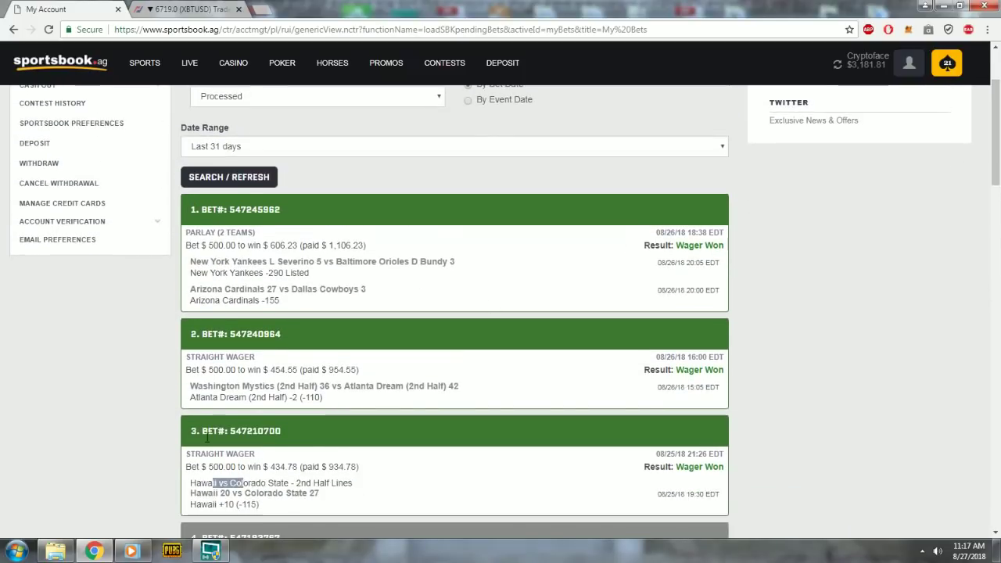